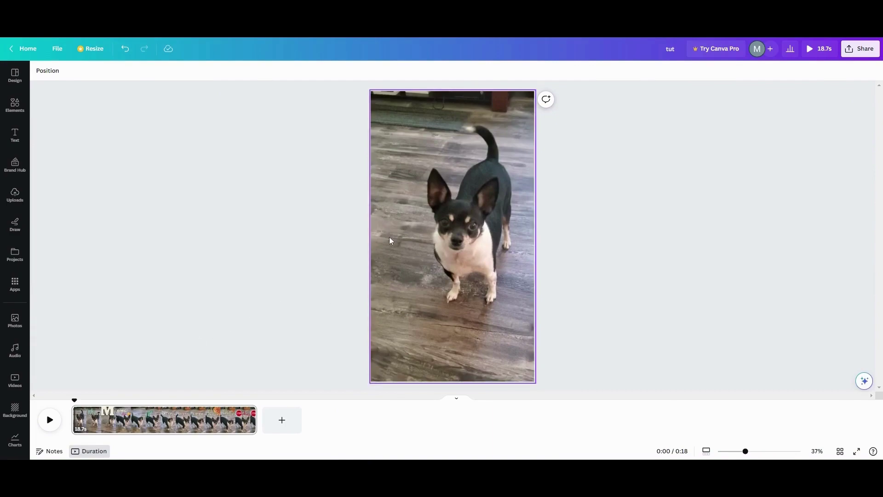
Step: Select the dog video clip and play, then pause, its preview
{"action": "left_click", "coordinate": [70, 423]}
{"action": "left_click", "coordinate": [55, 430]}
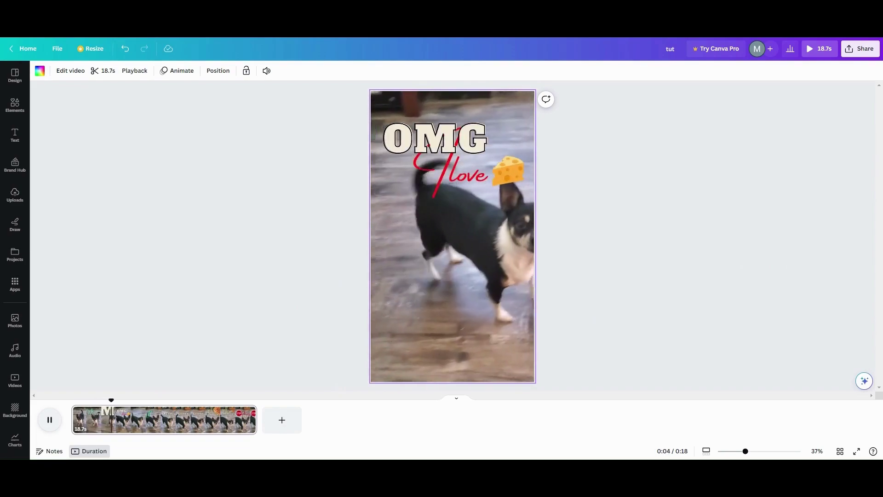
{"action": "left_click", "coordinate": [55, 430]}
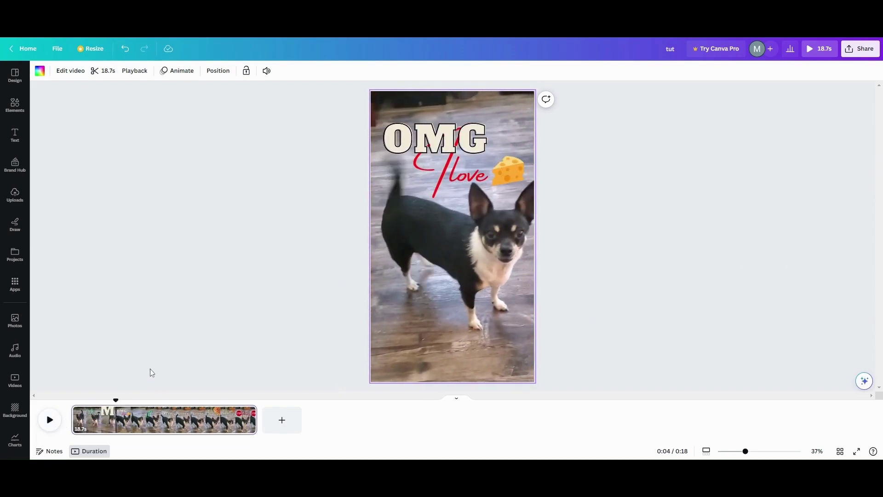
Step: View the uploaded audio files, then bring up the stock music library showing Club and Rain
{"action": "left_click", "coordinate": [15, 197]}
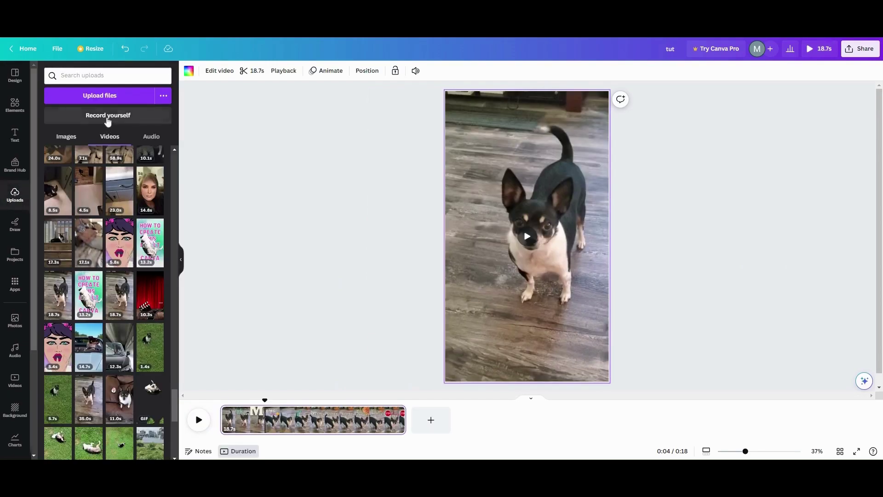
{"action": "left_click", "coordinate": [149, 136]}
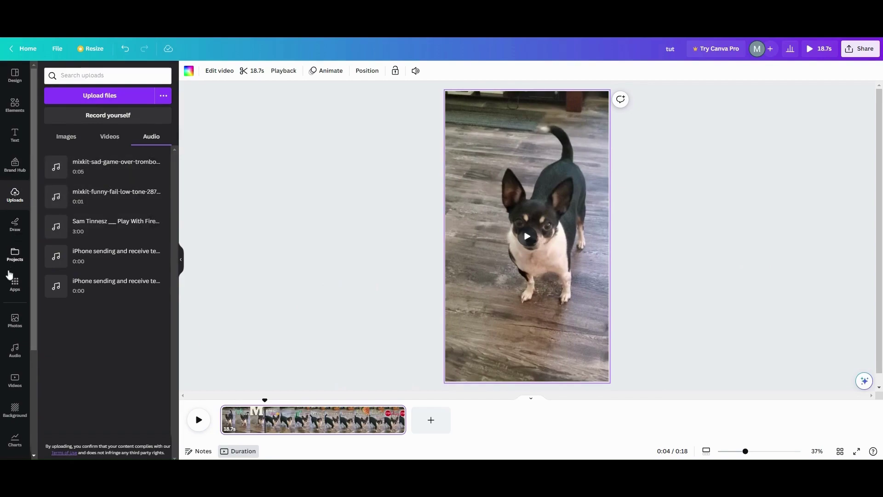
{"action": "left_click", "coordinate": [15, 358]}
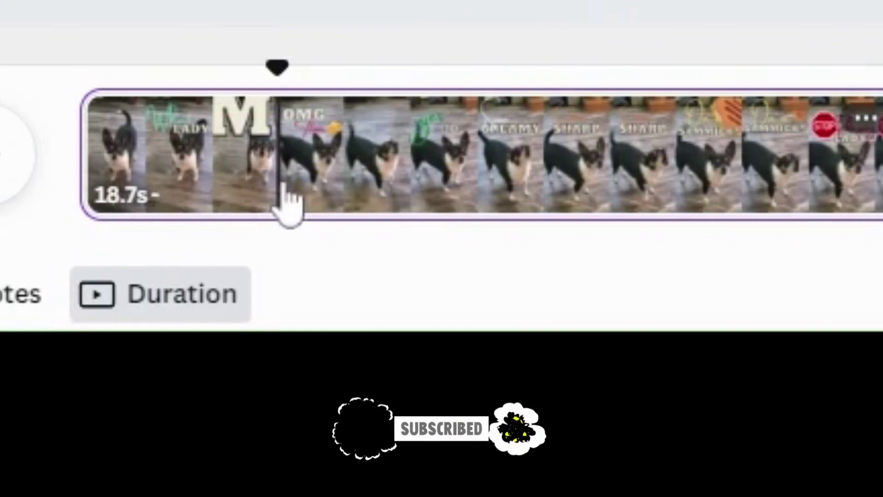
{"action": "left_click", "coordinate": [314, 157]}
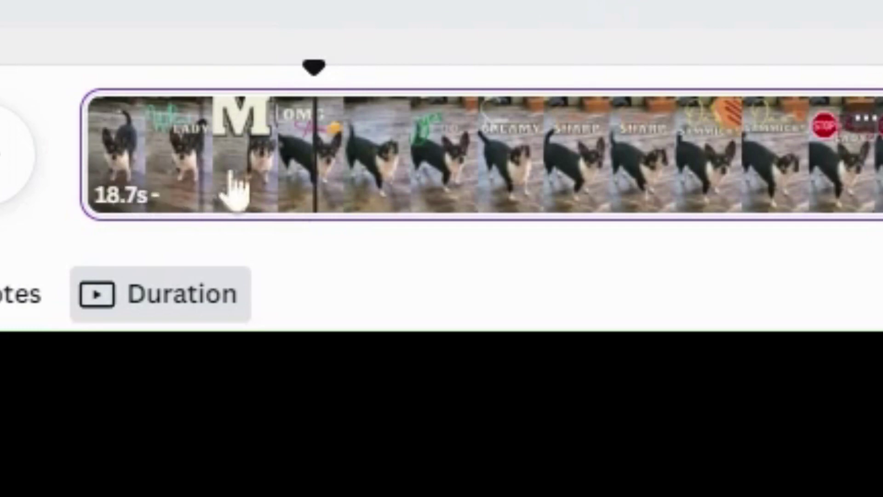
{"action": "left_click", "coordinate": [98, 138]}
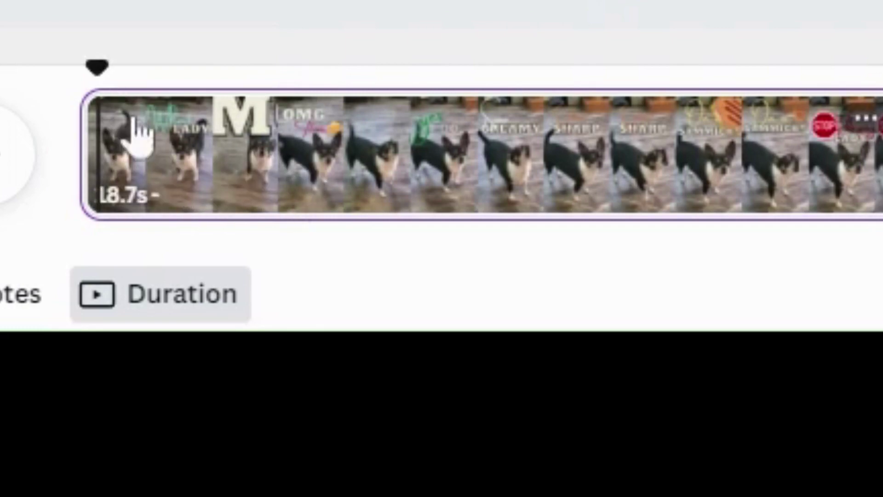
{"action": "left_click", "coordinate": [346, 181]}
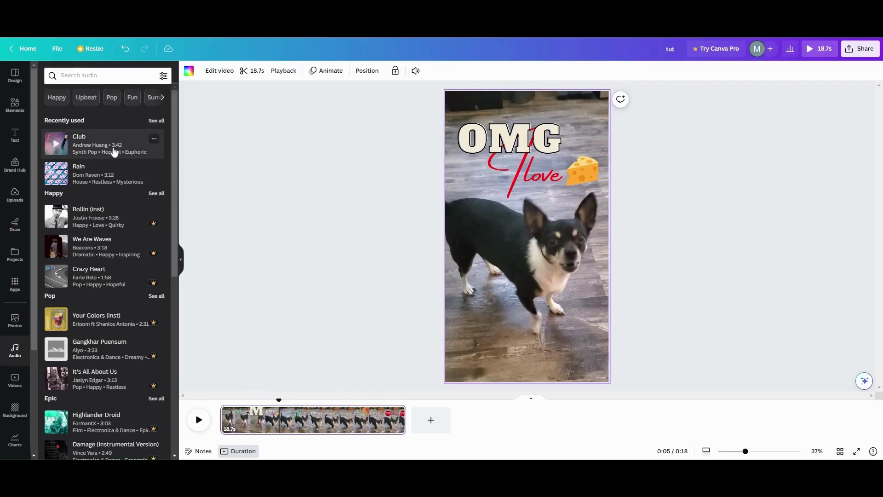
Step: Add the Club track under the dog video, starting at 0 seconds and trimmed to 11.2 seconds
{"action": "left_click", "coordinate": [114, 152]}
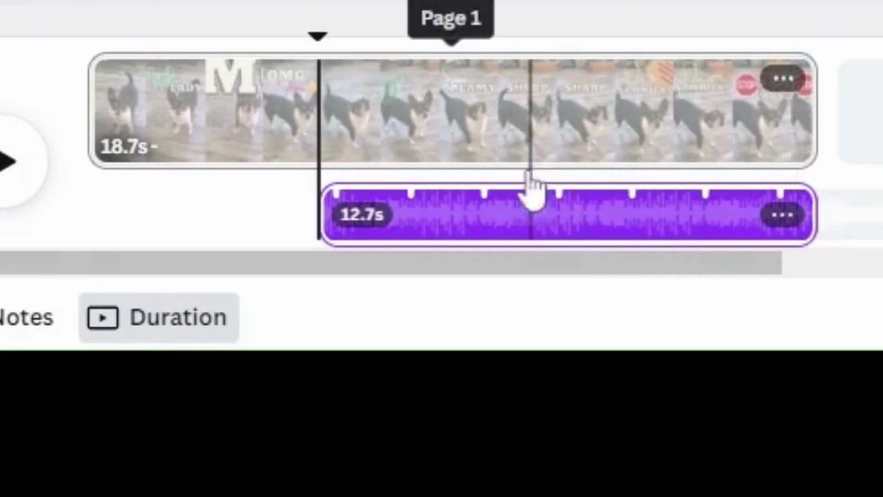
{"action": "left_click_drag", "start_coordinate": [508, 240], "coordinate": [231, 228]}
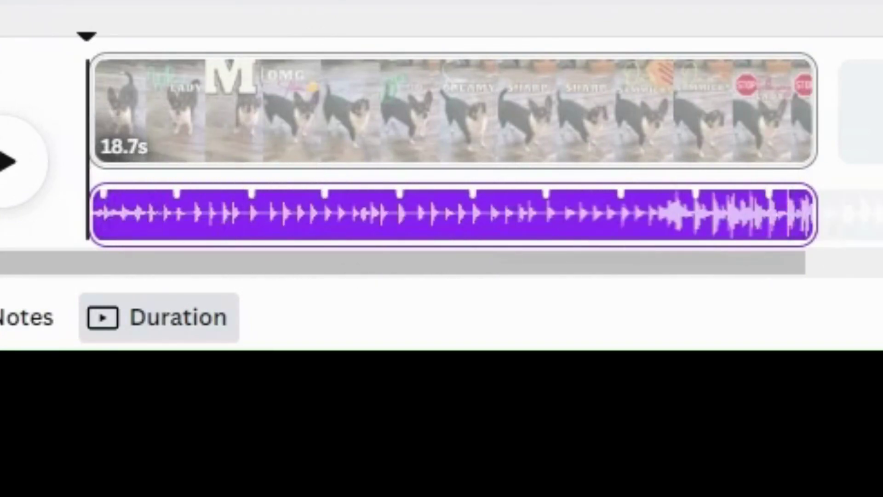
{"action": "left_click_drag", "start_coordinate": [816, 221], "coordinate": [445, 235]}
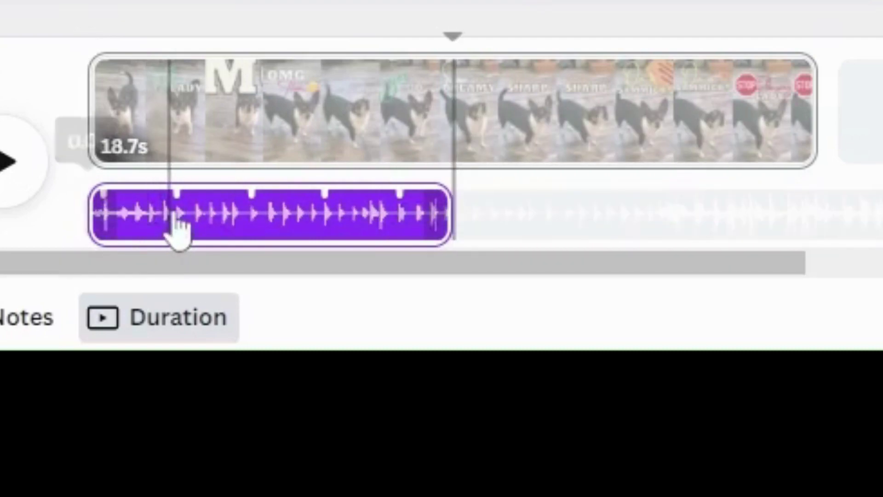
{"action": "left_click_drag", "start_coordinate": [179, 227], "coordinate": [114, 245]}
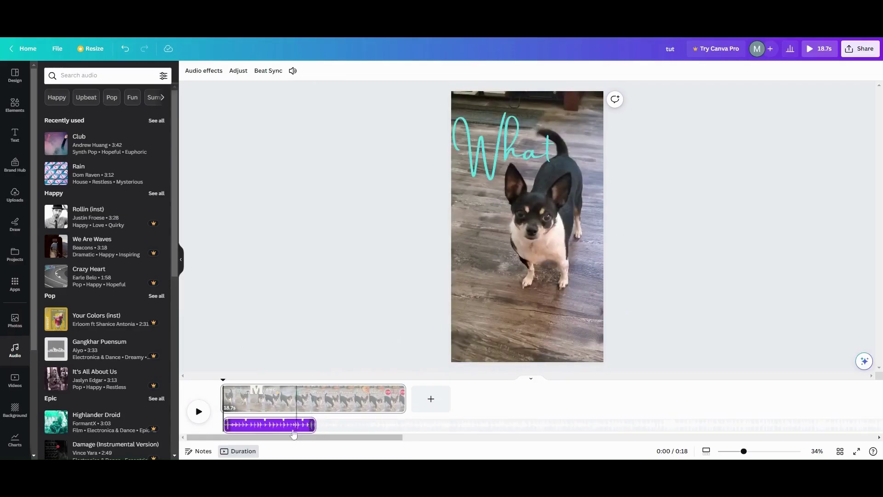
{"action": "left_click_drag", "start_coordinate": [293, 433], "coordinate": [290, 432]}
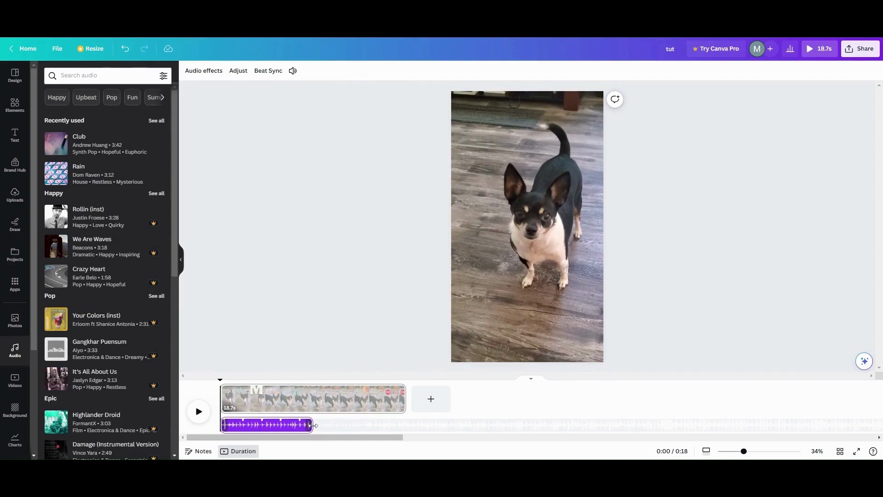
{"action": "left_click_drag", "start_coordinate": [311, 427], "coordinate": [331, 427]}
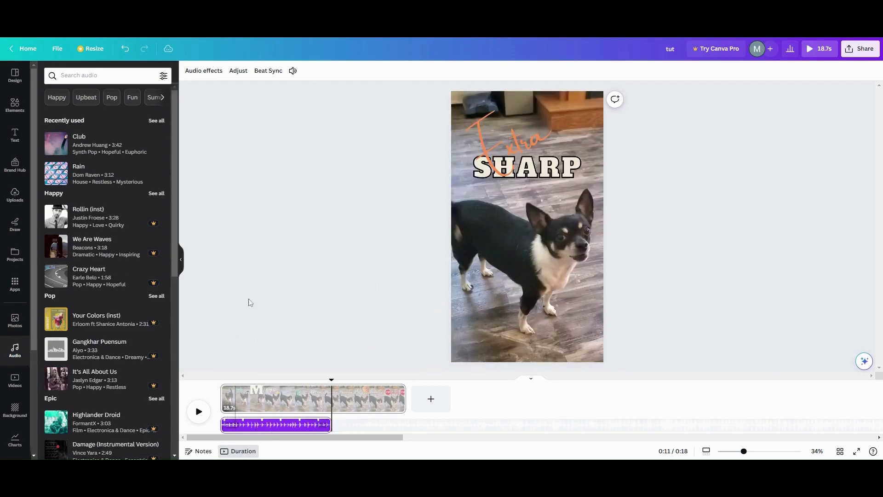
Step: Try a 0.8s fade in and 1.8s fade out on Club, then reset both fades to 0
{"action": "left_click", "coordinate": [212, 71]}
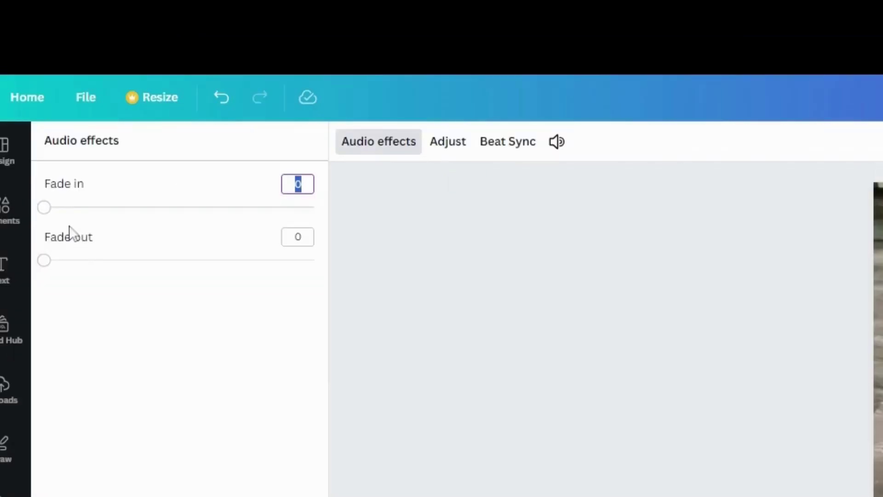
{"action": "left_click_drag", "start_coordinate": [42, 213], "coordinate": [89, 215]}
{"action": "left_click_drag", "start_coordinate": [51, 265], "coordinate": [147, 278]}
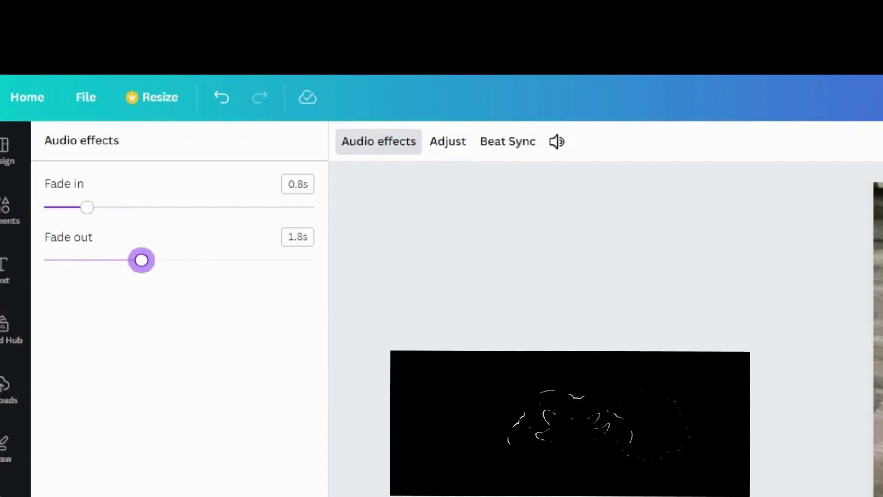
{"action": "left_click_drag", "start_coordinate": [141, 261], "coordinate": [44, 266]}
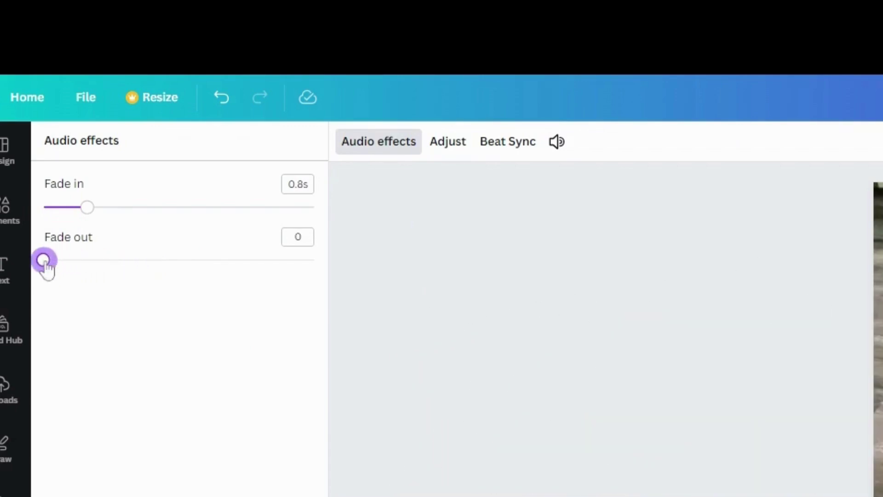
{"action": "left_click_drag", "start_coordinate": [89, 216], "coordinate": [44, 210]}
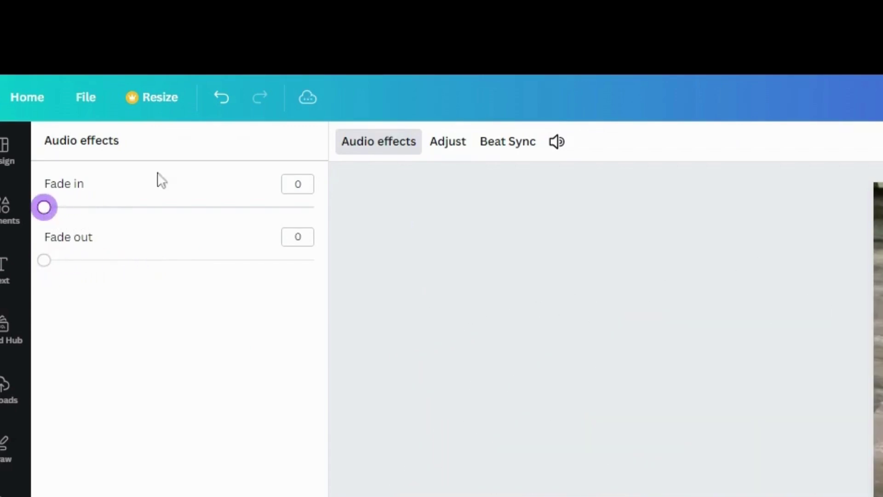
{"action": "left_click", "coordinate": [557, 143]}
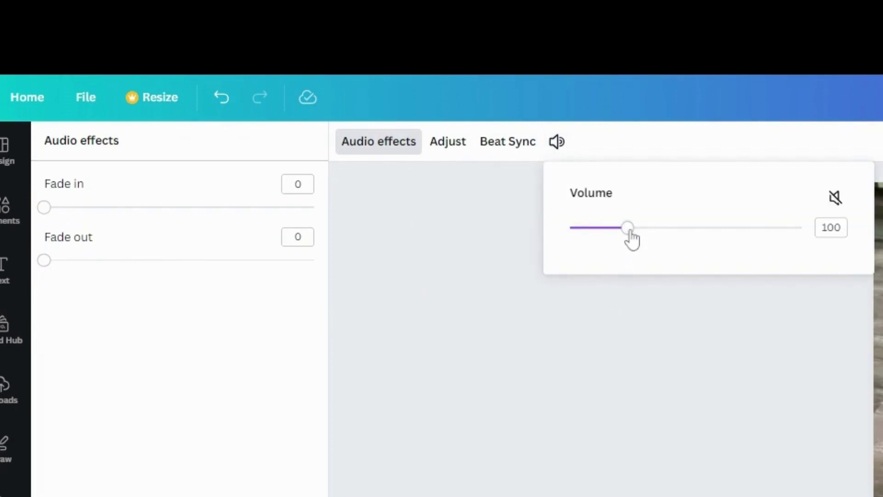
Step: Lower the Club track's volume to 13, then reselect the dog video at 0:00
{"action": "left_click_drag", "start_coordinate": [630, 232], "coordinate": [579, 235]}
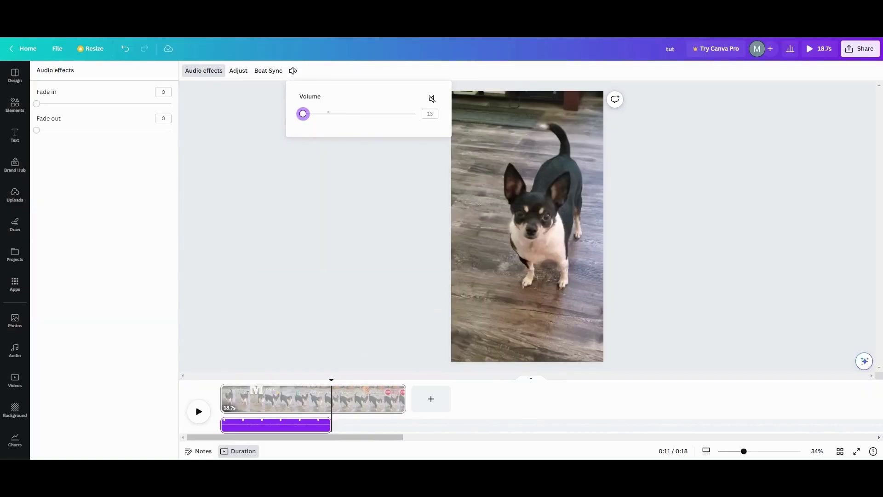
{"action": "left_click", "coordinate": [225, 394]}
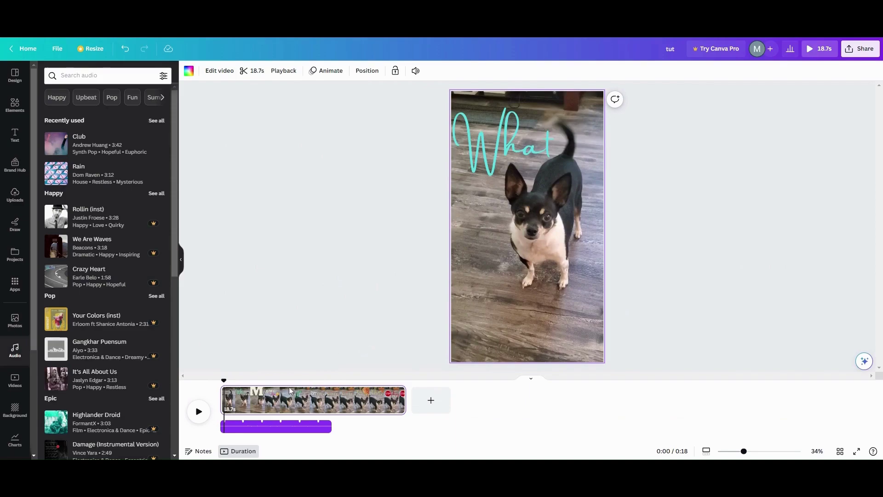
{"action": "left_click", "coordinate": [199, 418]}
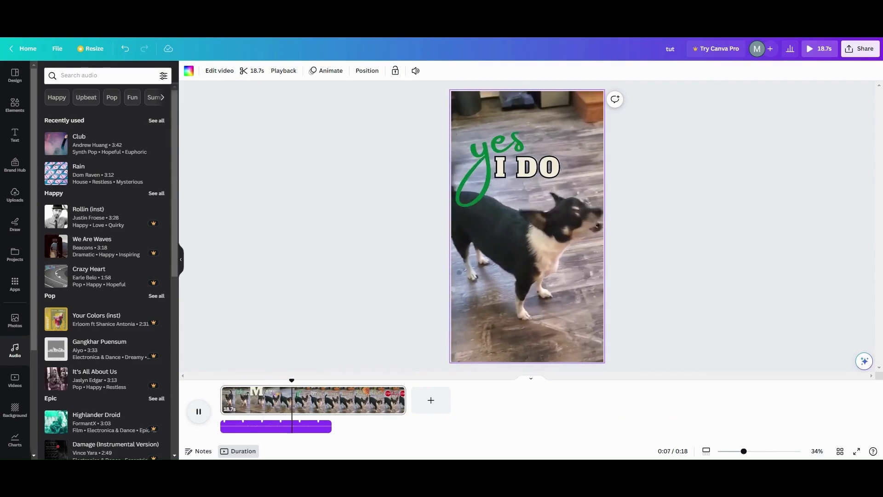
{"action": "left_click", "coordinate": [204, 409]}
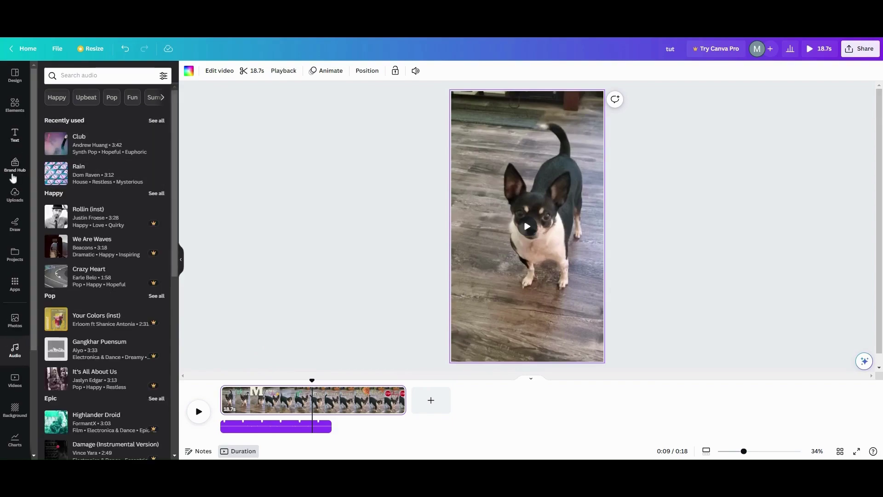
Step: Add the uploaded mixkit funny fail sound effect at about 0:06 with volume lowered to 35
{"action": "left_click", "coordinate": [11, 197]}
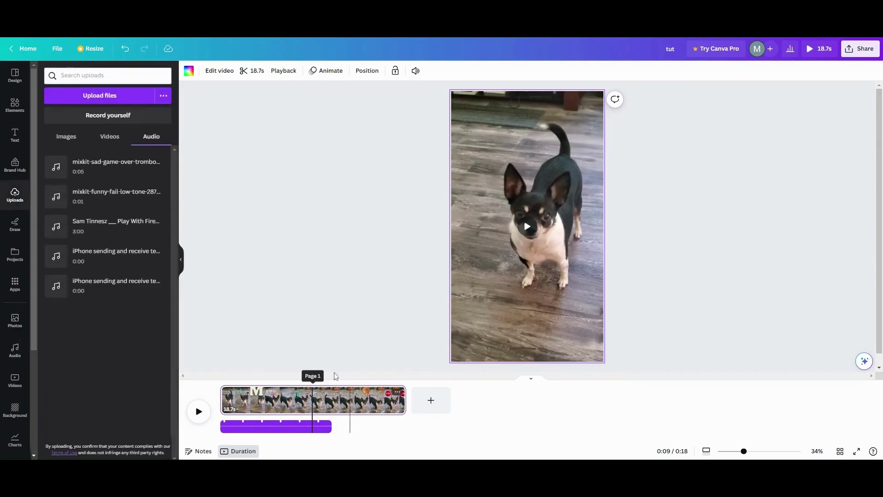
{"action": "left_click", "coordinate": [86, 199]}
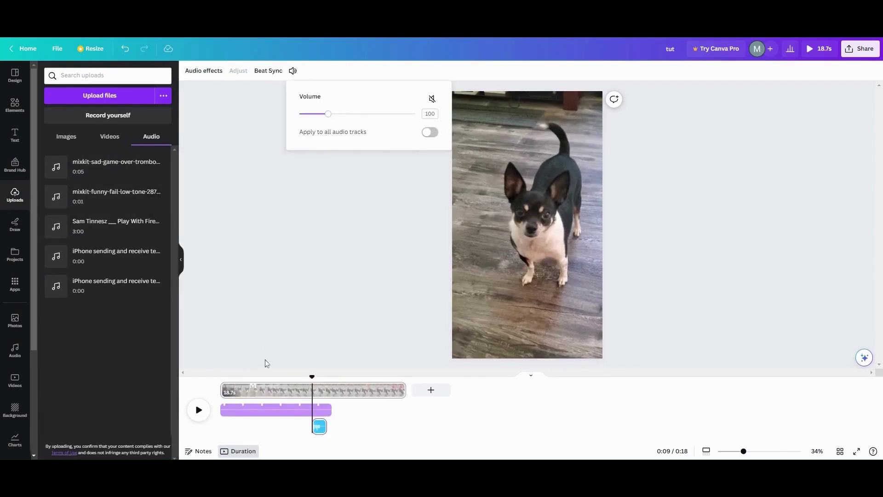
{"action": "left_click_drag", "start_coordinate": [316, 423], "coordinate": [285, 426]}
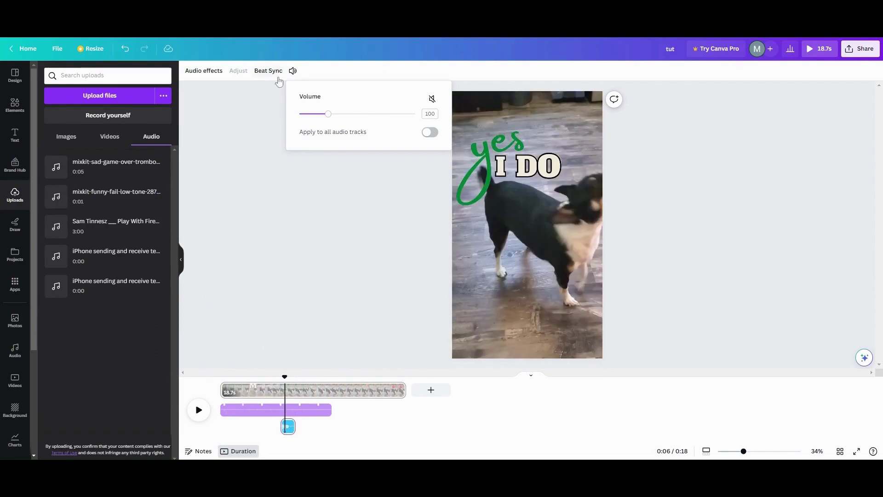
{"action": "left_click_drag", "start_coordinate": [332, 117], "coordinate": [323, 117]}
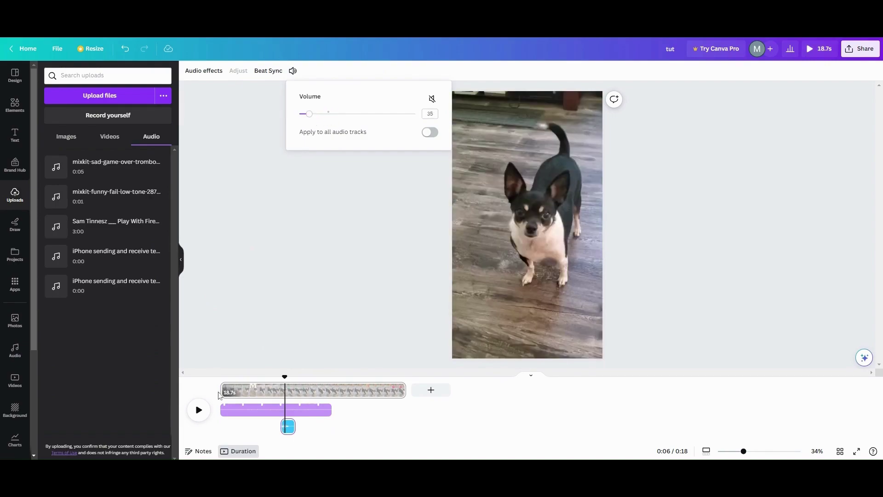
{"action": "left_click", "coordinate": [269, 411]}
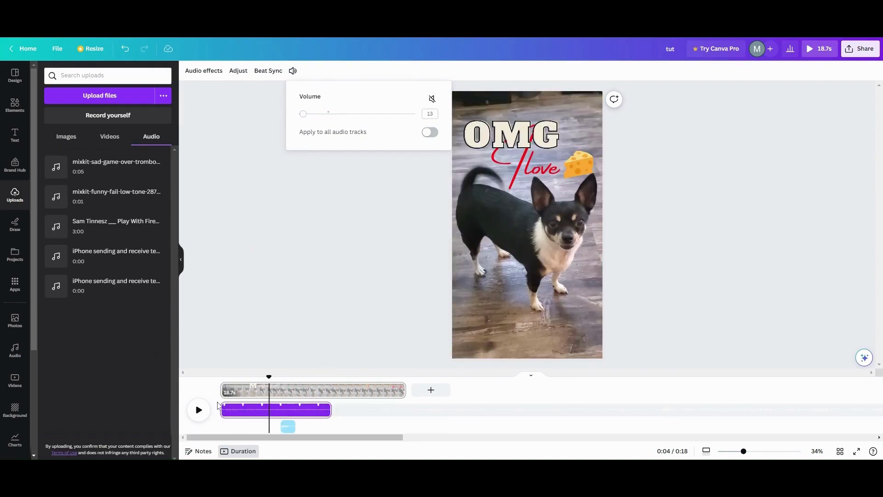
Step: Set the funny fail sound effect's volume to 13
{"action": "left_click", "coordinate": [198, 414]}
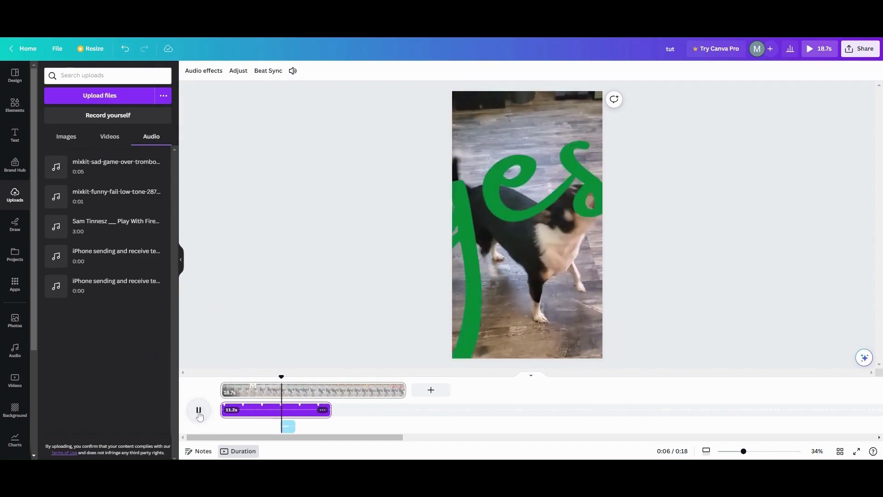
{"action": "left_click", "coordinate": [288, 426]}
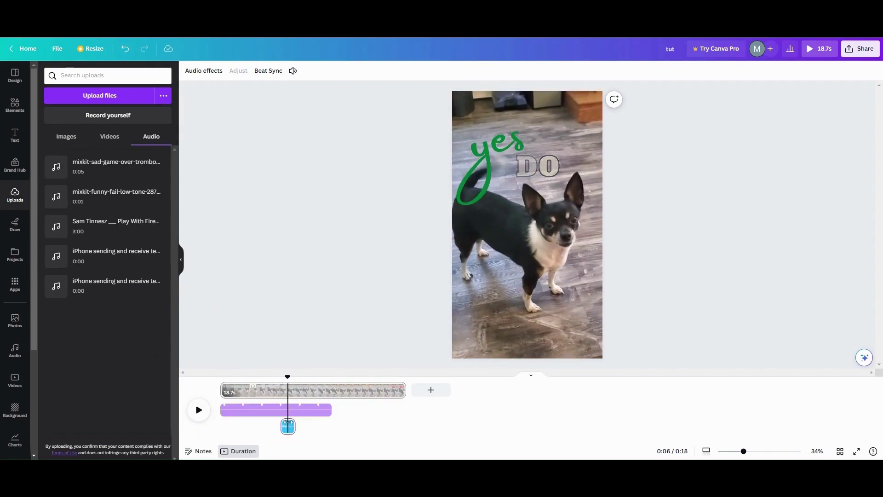
{"action": "left_click", "coordinate": [292, 71]}
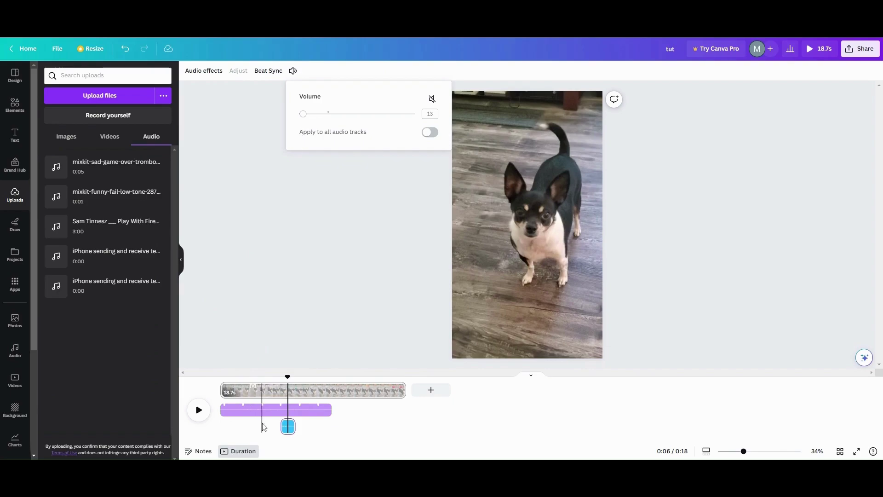
{"action": "left_click", "coordinate": [262, 432]}
Step: Replay the video to check the sound effect against the Club music
{"action": "left_click", "coordinate": [199, 410]}
{"action": "left_click", "coordinate": [265, 415]}
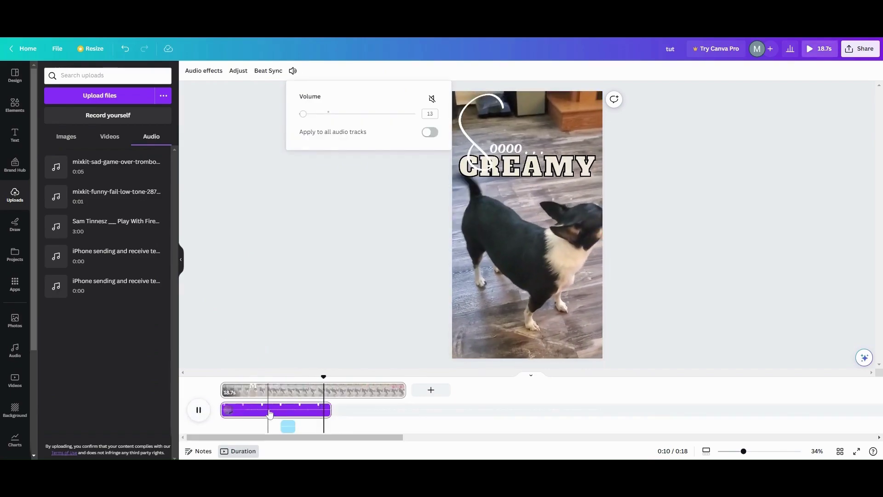
{"action": "left_click", "coordinate": [199, 409]}
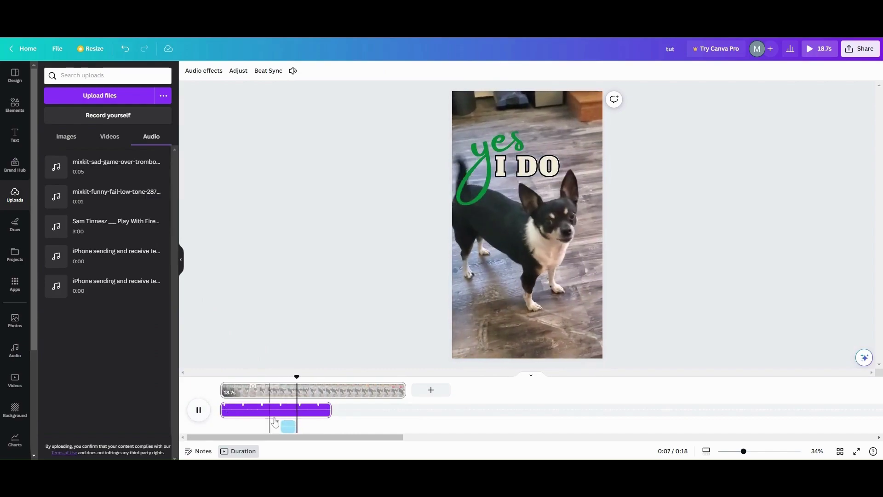
{"action": "left_click", "coordinate": [199, 410]}
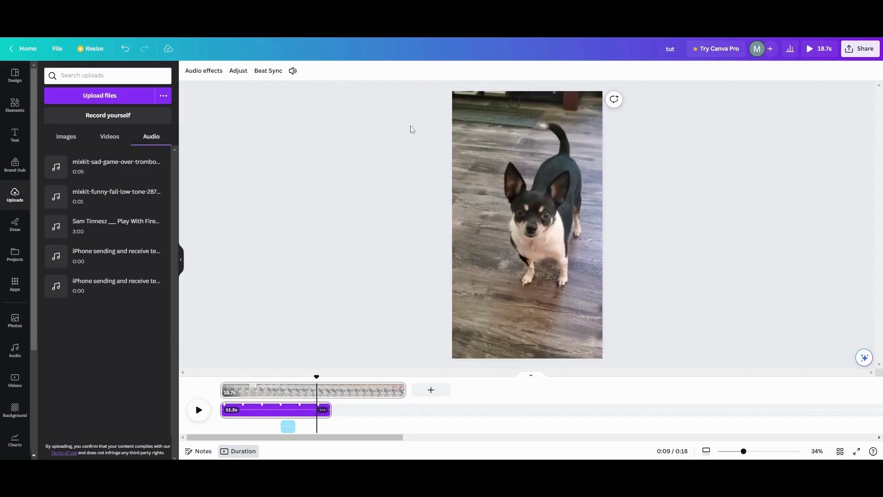
Step: Lower the dog video's own volume to 79 using the canvas video toolbar
{"action": "left_click", "coordinate": [292, 71]}
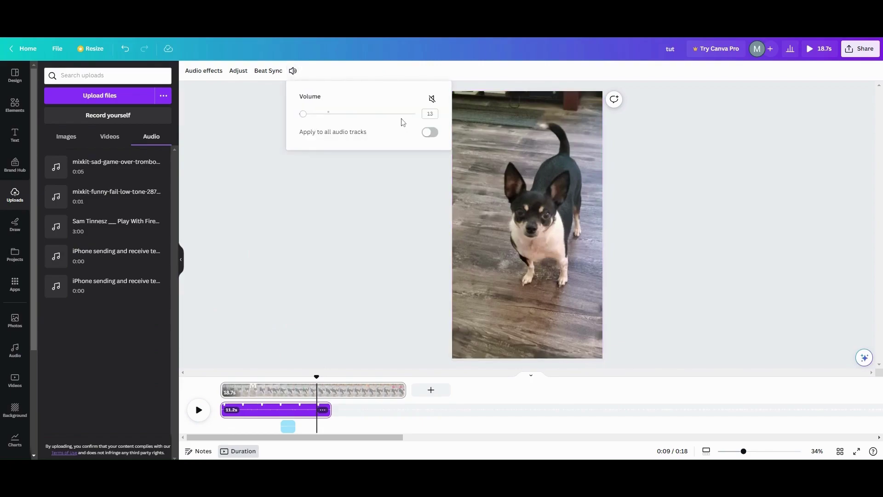
{"action": "left_click", "coordinate": [479, 130]}
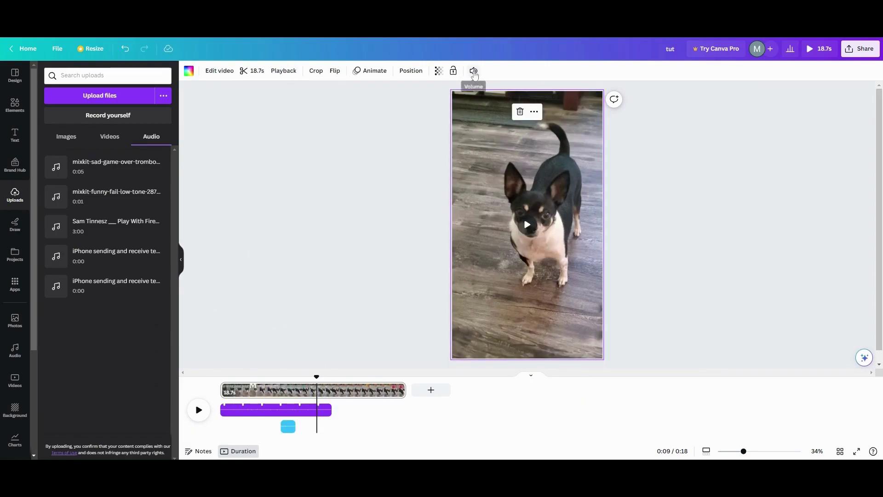
{"action": "left_click", "coordinate": [475, 74]}
{"action": "left_click_drag", "start_coordinate": [444, 120], "coordinate": [418, 120]}
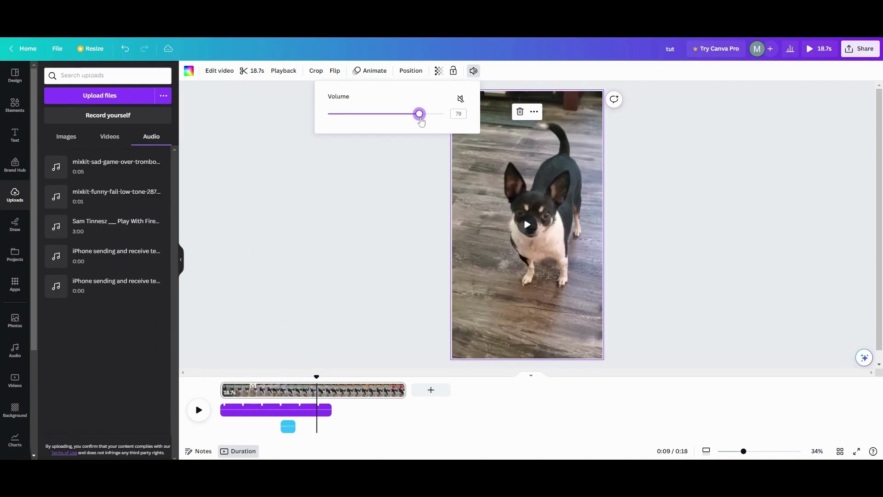
{"action": "left_click", "coordinate": [489, 153]}
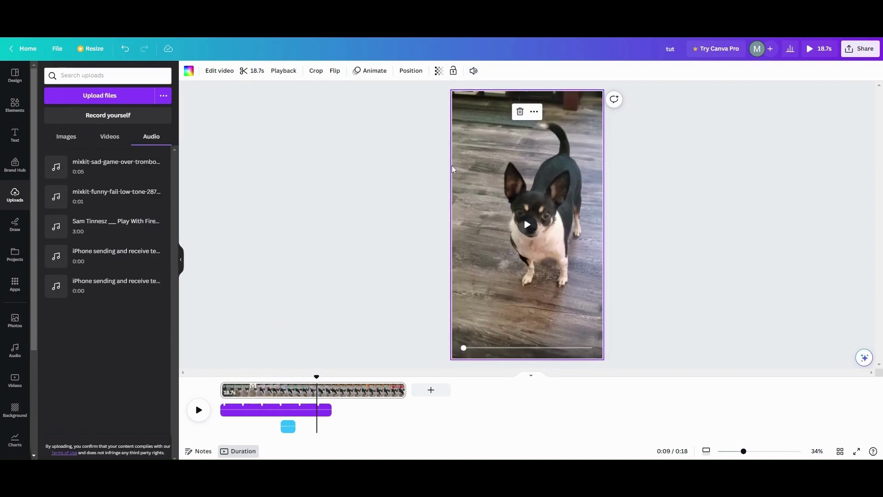